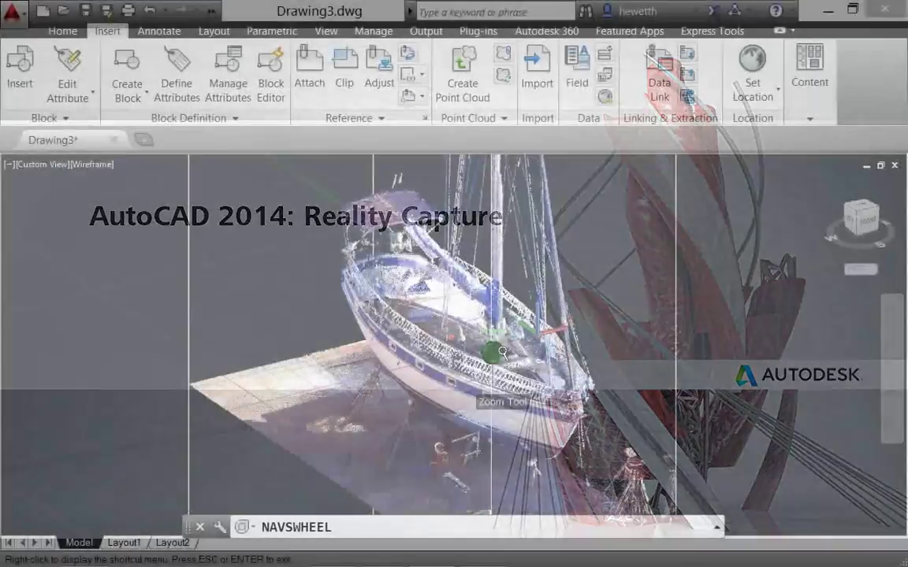
Step: Zoom in on the scanned boat with the SteeringWheel, then close the wheel
{"action": "left_click_drag", "start_coordinate": [503, 352], "coordinate": [239, 355]}
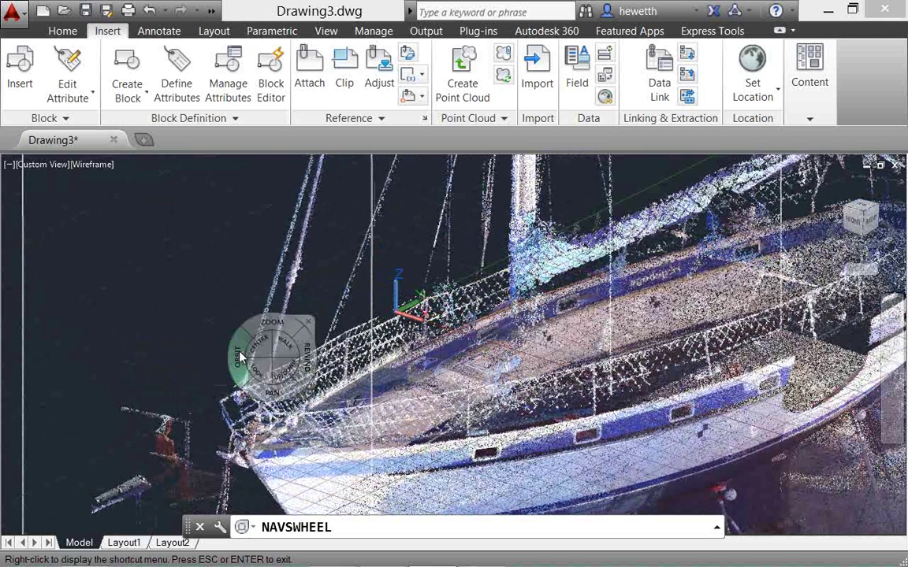
{"action": "right_click", "coordinate": [239, 356]}
{"action": "left_click", "coordinate": [293, 340]}
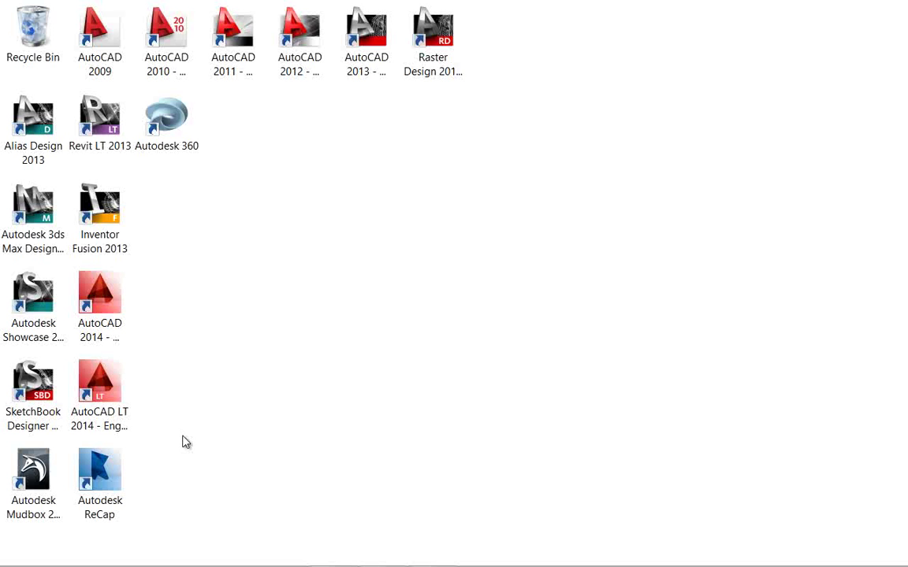
Step: Launch Autodesk ReCap from its desktop shortcut
{"action": "double_click", "coordinate": [113, 469]}
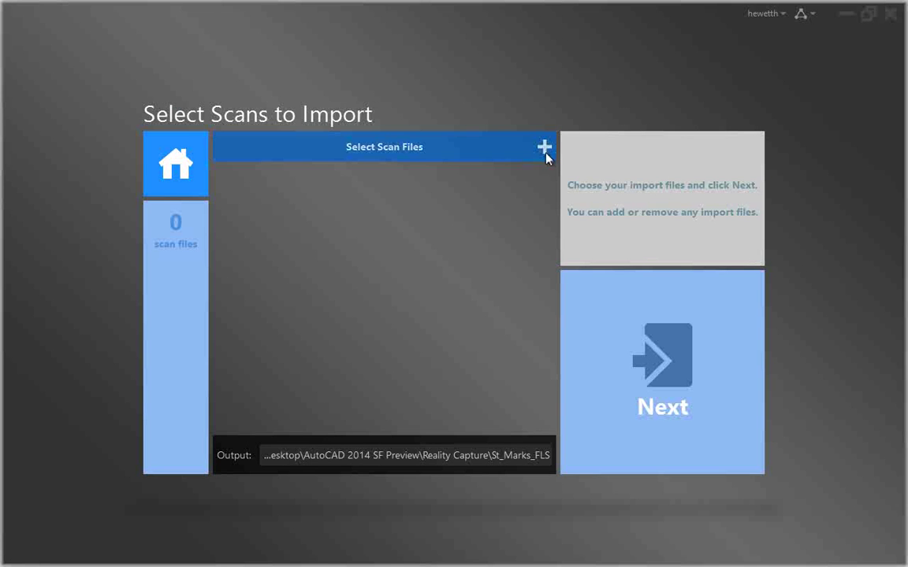
Step: Check the supported formats, then add St_Marks_001.fls through St_Marks_005.fls for import
{"action": "left_click", "coordinate": [546, 155]}
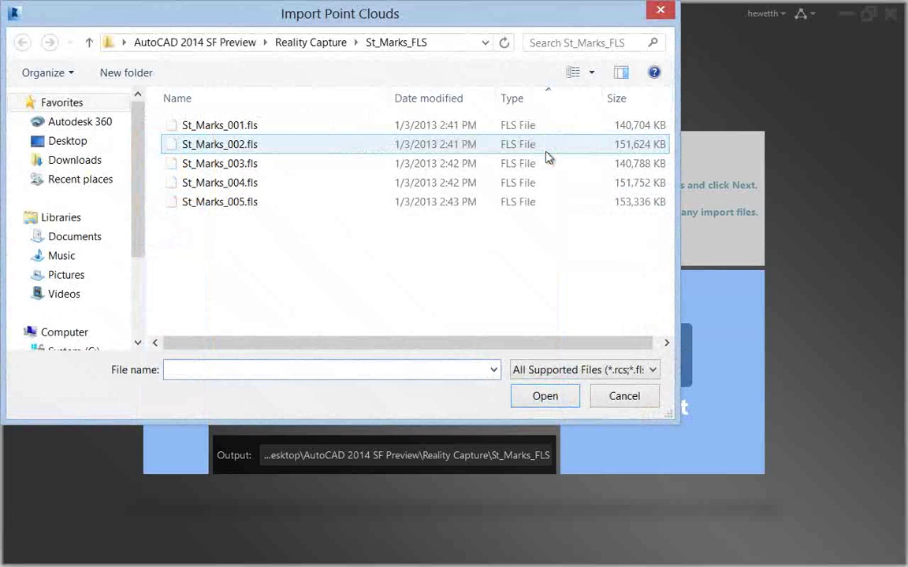
{"action": "left_click", "coordinate": [588, 370]}
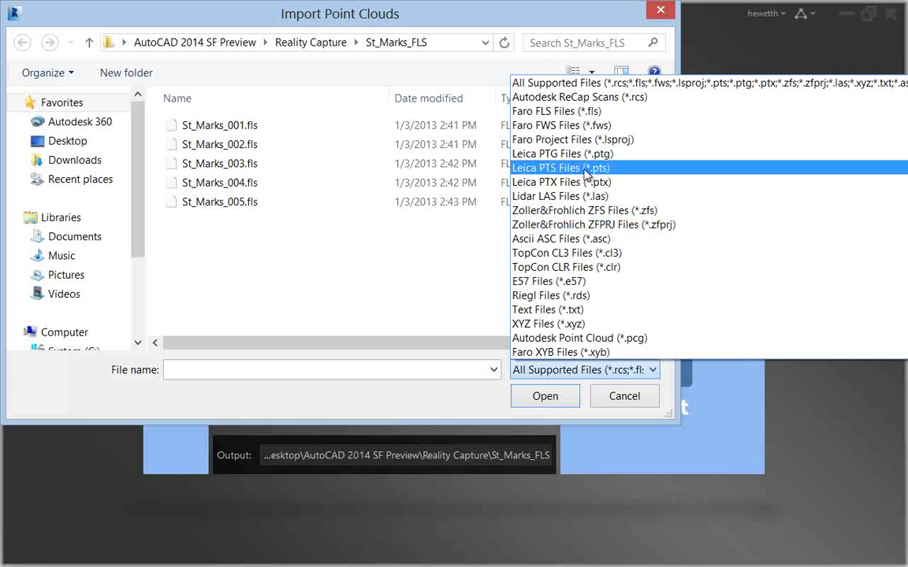
{"action": "key", "text": "Escape"}
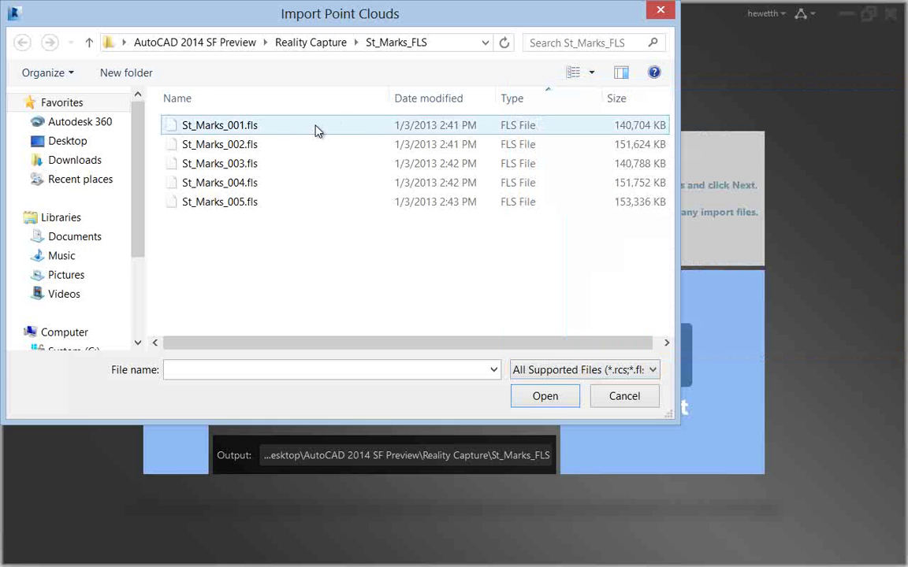
{"action": "left_click", "coordinate": [254, 127]}
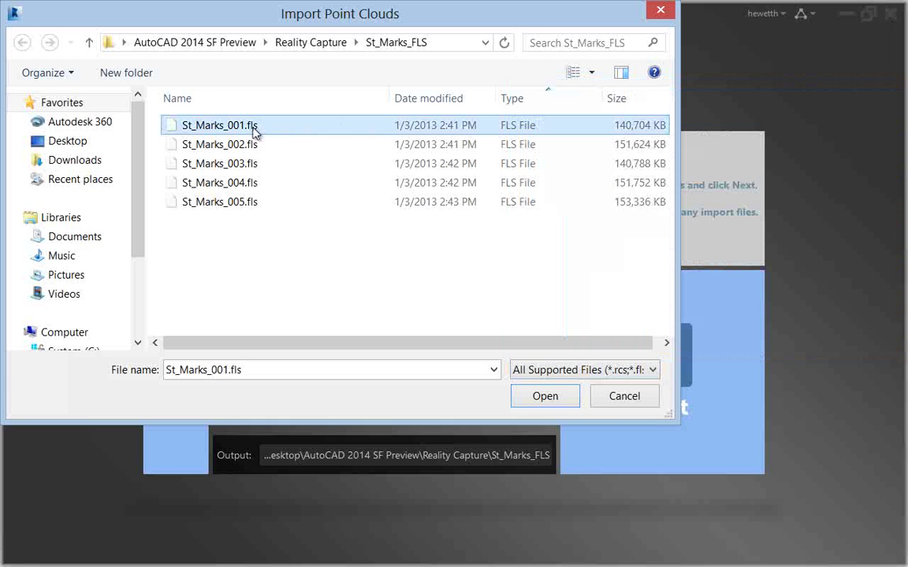
{"action": "left_click", "coordinate": [245, 205], "text": "shift"}
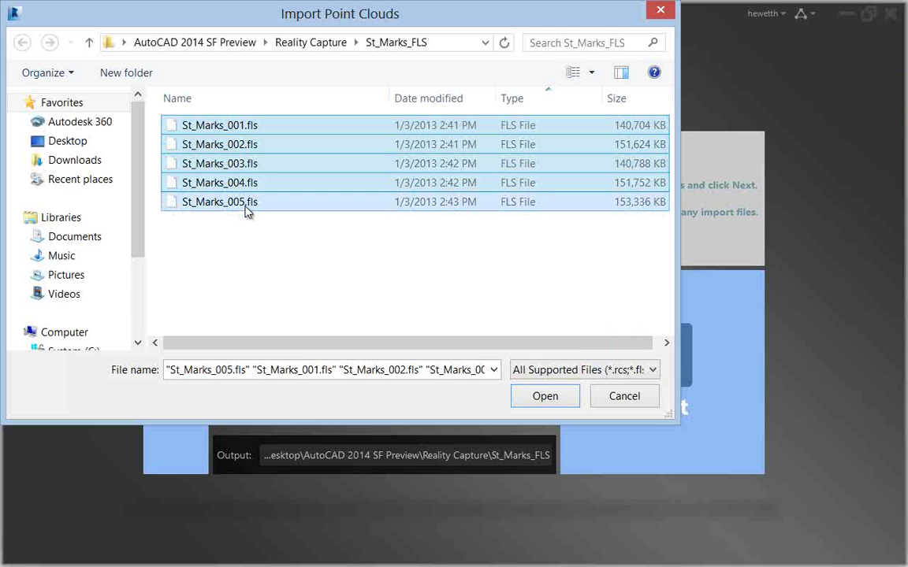
{"action": "left_click", "coordinate": [534, 395]}
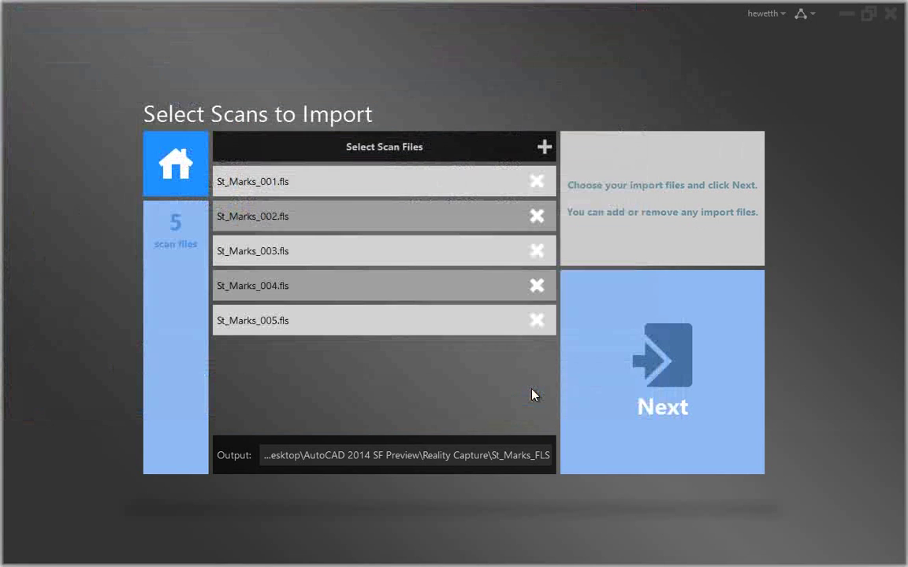
Step: Review Noise Filter, set the Clipping maximum range to 337m, and start the import
{"action": "left_click", "coordinate": [631, 376]}
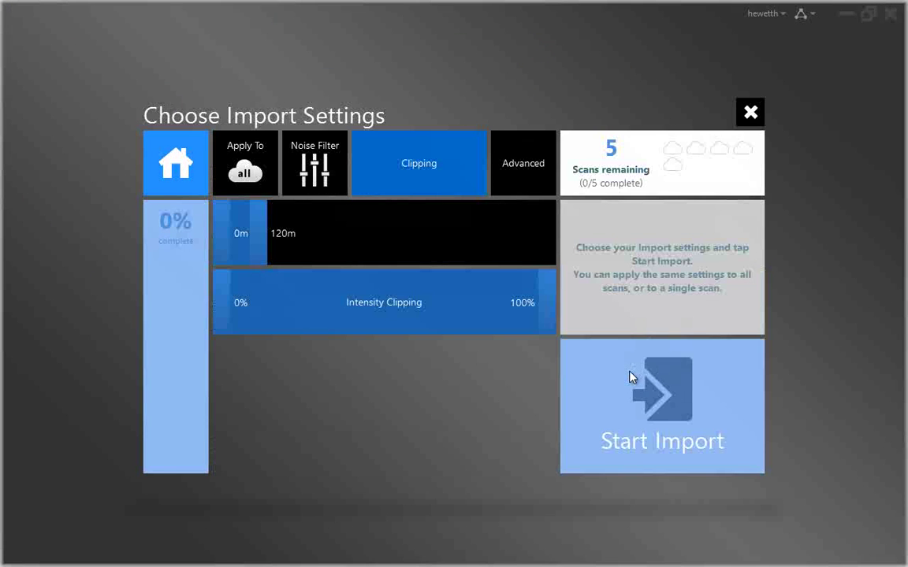
{"action": "left_click", "coordinate": [315, 193]}
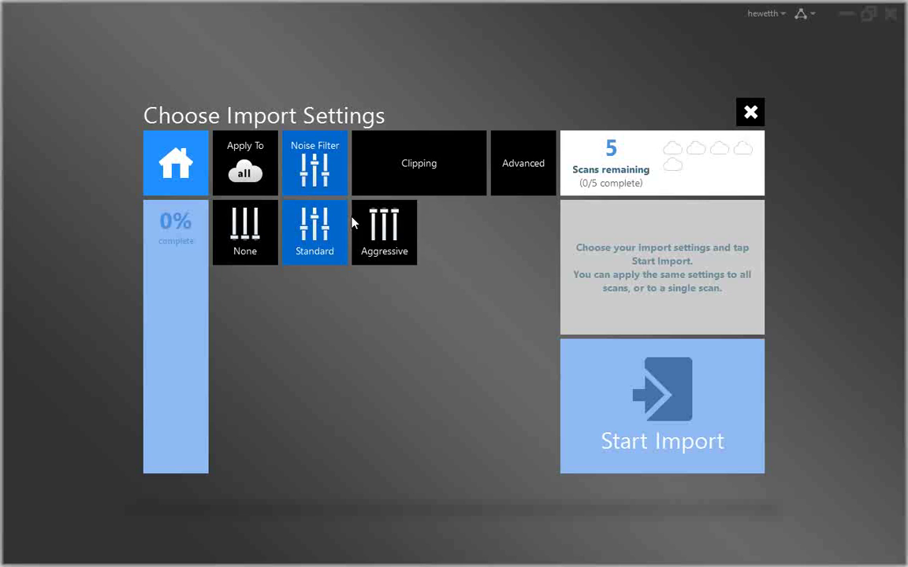
{"action": "left_click", "coordinate": [391, 178]}
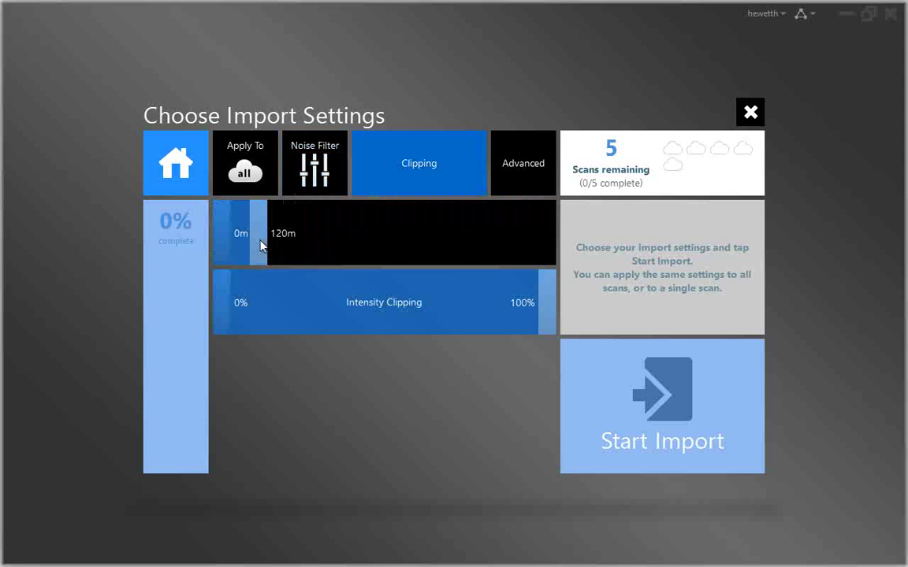
{"action": "mouse_move", "coordinate": [262, 245]}
{"action": "left_mouse_down"}
{"action": "mouse_move", "coordinate": [446, 256]}
{"action": "mouse_move", "coordinate": [262, 258]}
{"action": "left_mouse_up"}
{"action": "left_click", "coordinate": [666, 403]}
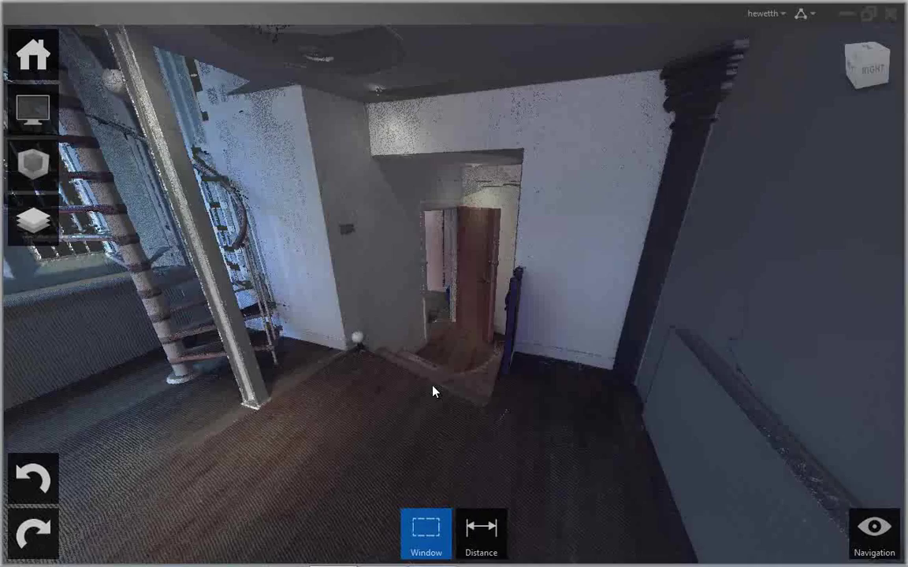
Step: Orbit and pan into the room to frame the spiral staircase, then open the project menu
{"action": "left_click_drag", "start_coordinate": [418, 400], "coordinate": [363, 386]}
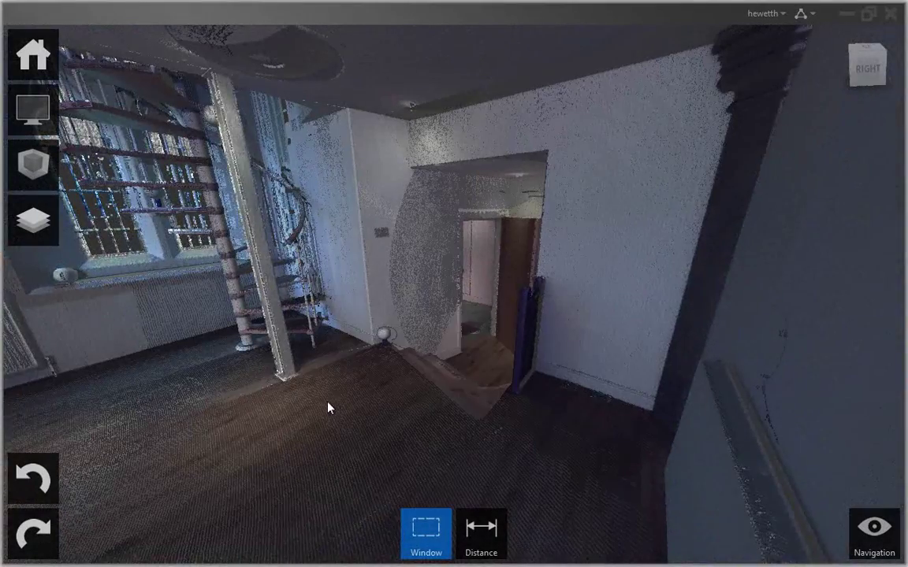
{"action": "middle_click_drag", "start_coordinate": [295, 361], "coordinate": [535, 416]}
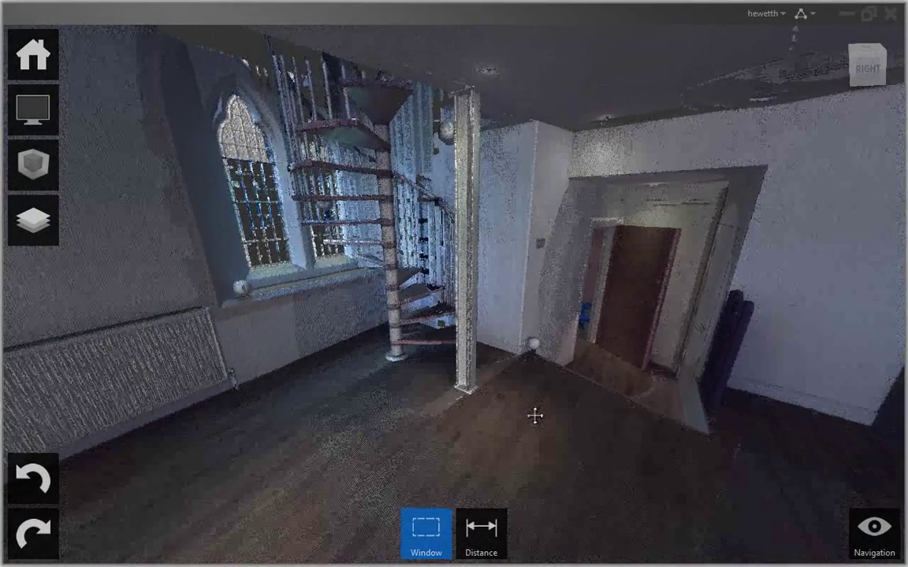
{"action": "left_click", "coordinate": [35, 57]}
{"action": "mouse_move", "coordinate": [87, 57]}
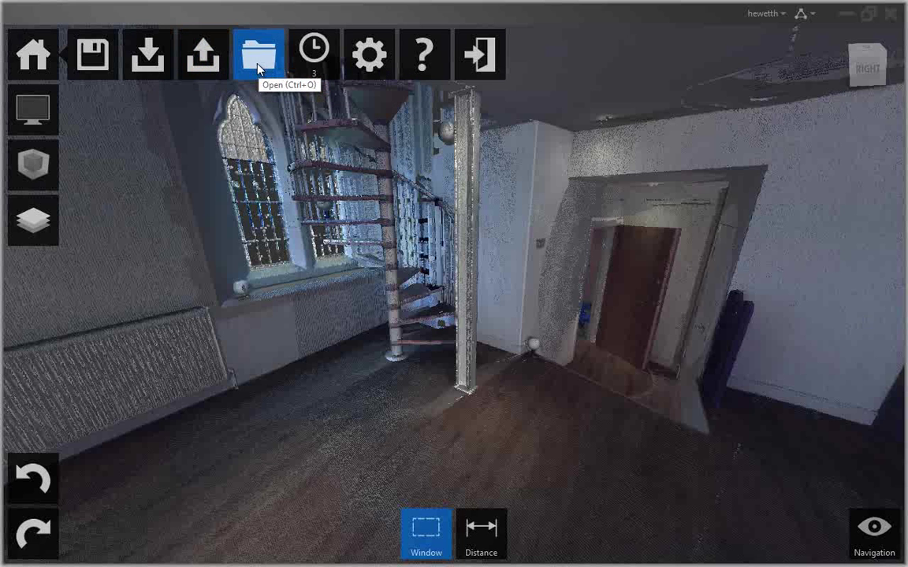
{"action": "mouse_move", "coordinate": [319, 65]}
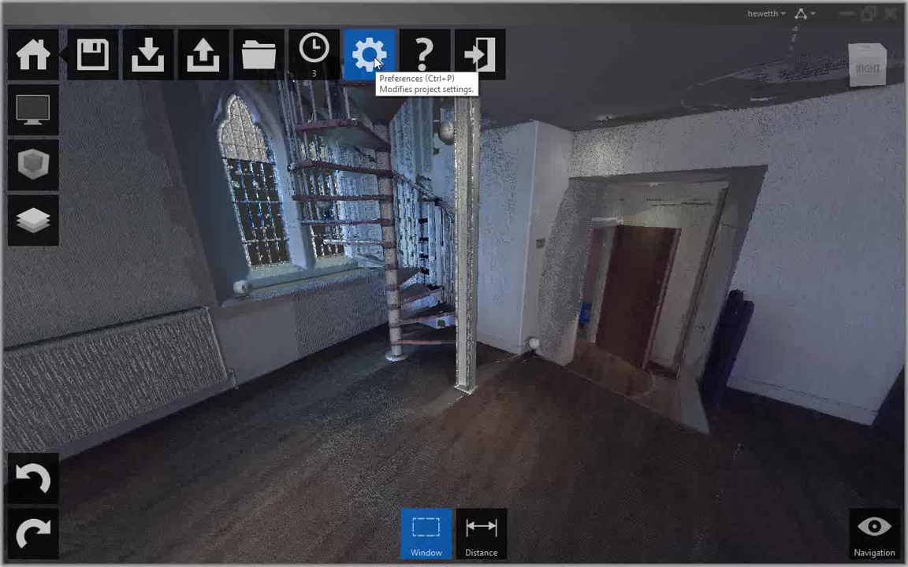
{"action": "mouse_move", "coordinate": [428, 56]}
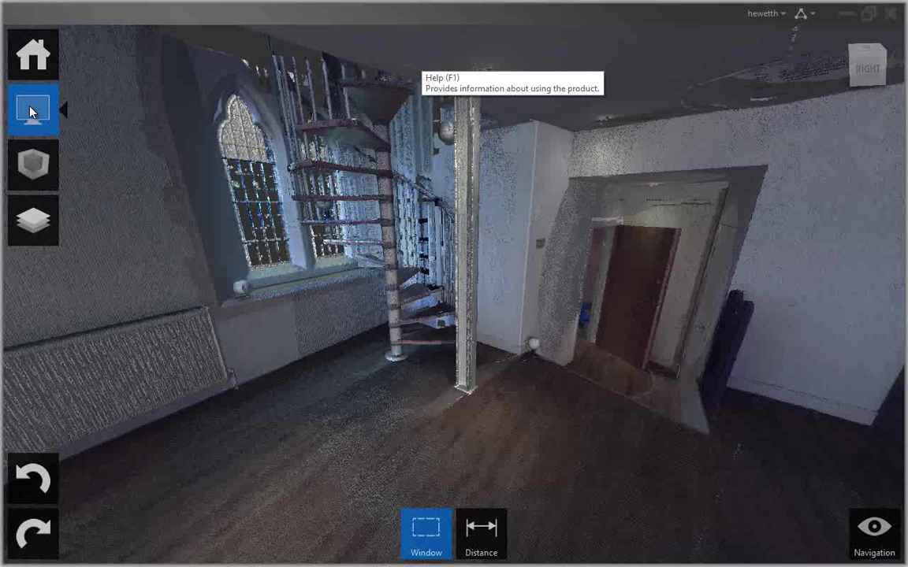
Step: Set Lighting Sides to None in Display Settings
{"action": "mouse_move", "coordinate": [31, 112]}
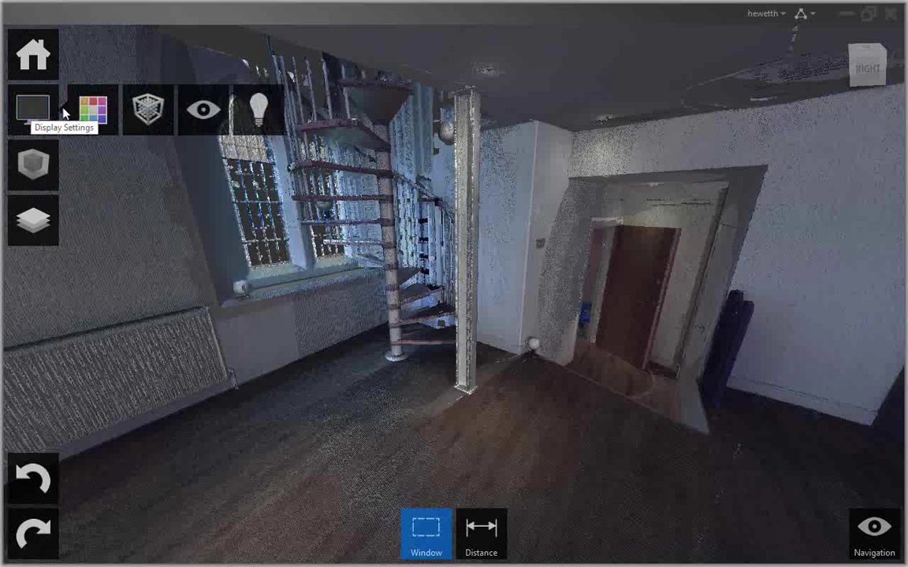
{"action": "mouse_move", "coordinate": [84, 110]}
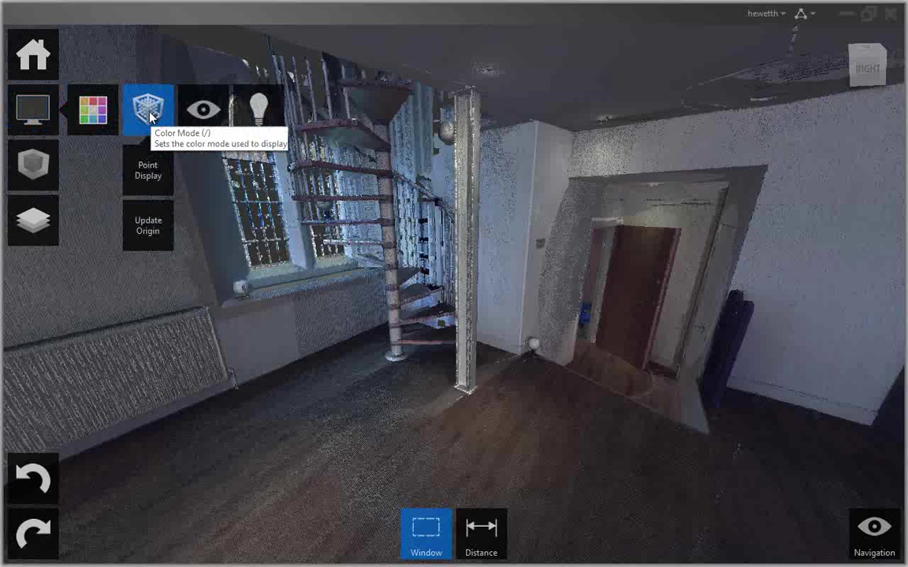
{"action": "mouse_move", "coordinate": [206, 119]}
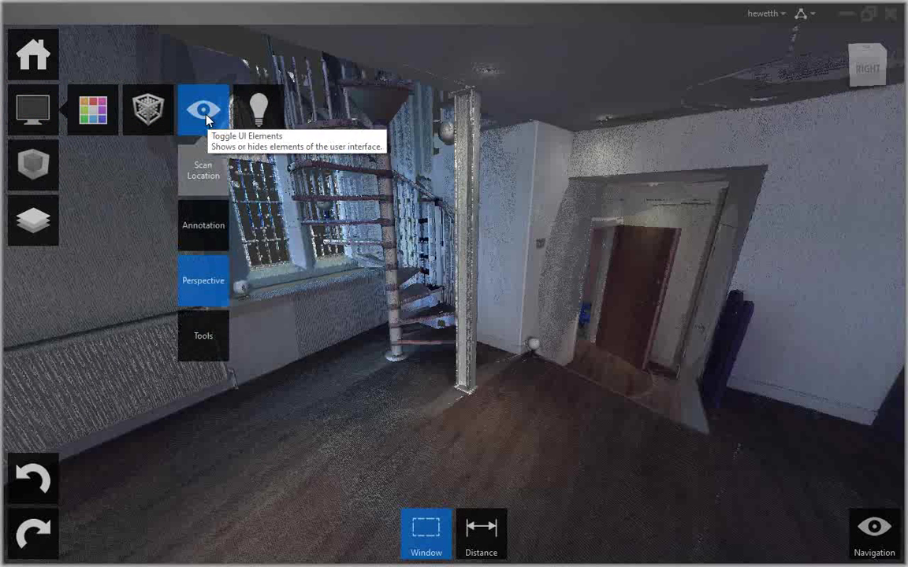
{"action": "mouse_move", "coordinate": [258, 130]}
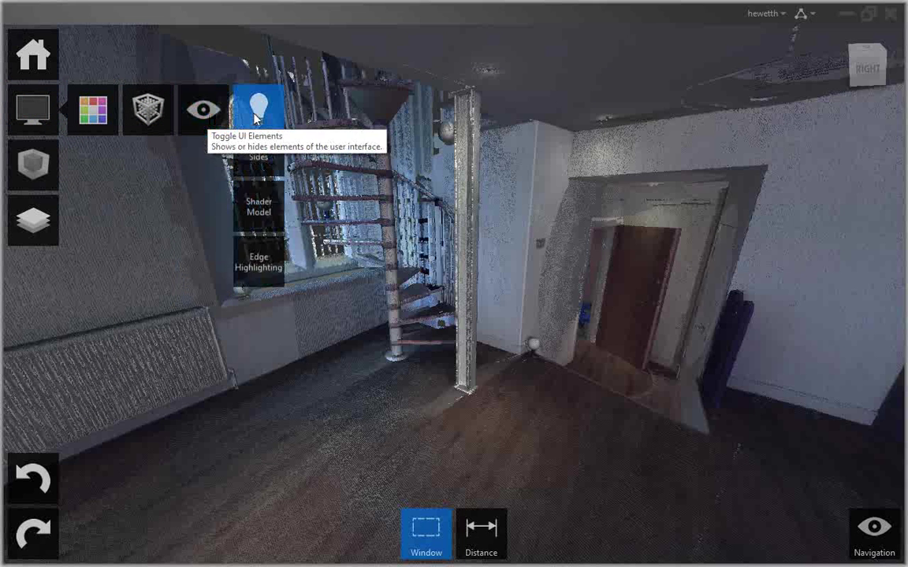
{"action": "mouse_move", "coordinate": [260, 175]}
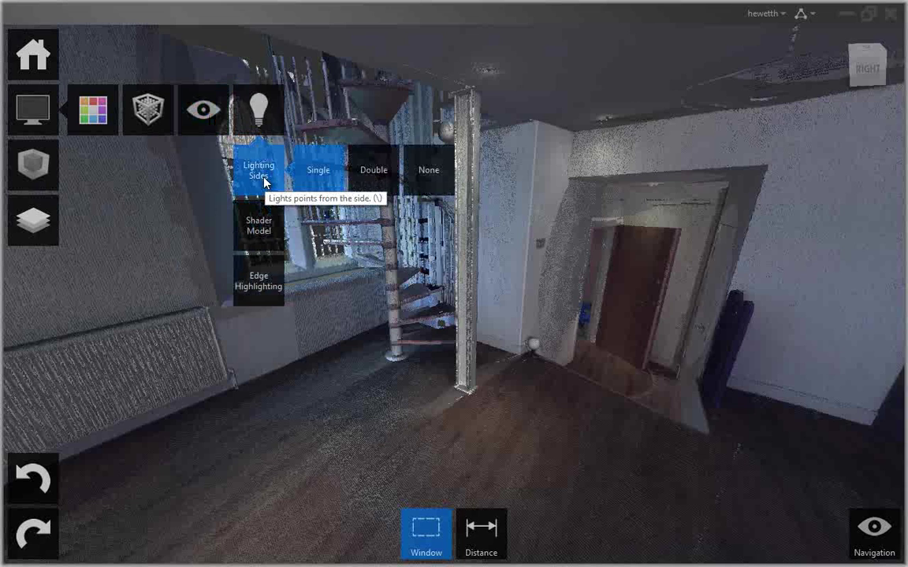
{"action": "left_click", "coordinate": [434, 171]}
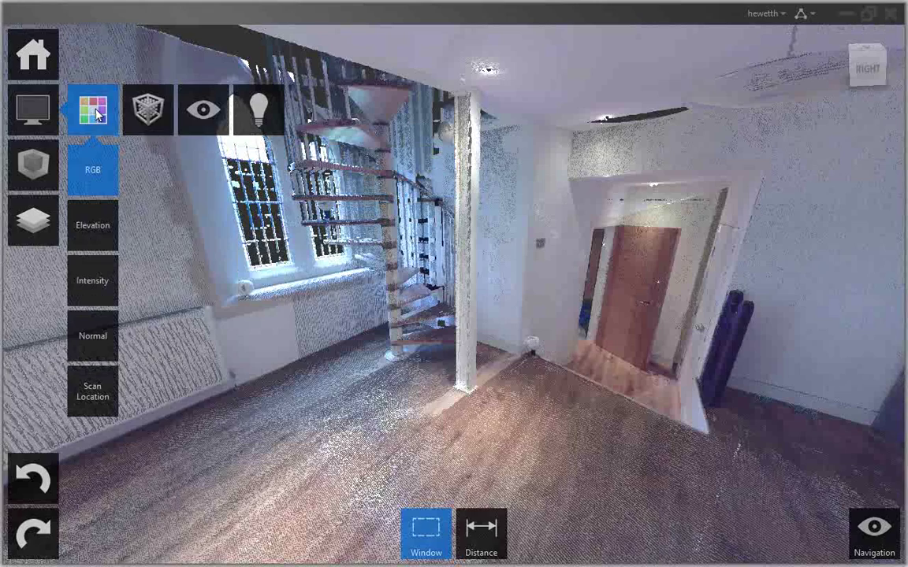
Step: Preview the Elevation, Intensity, Normal and Scan Location colour modes, then return to RGB
{"action": "left_click", "coordinate": [96, 227]}
{"action": "left_click", "coordinate": [96, 288]}
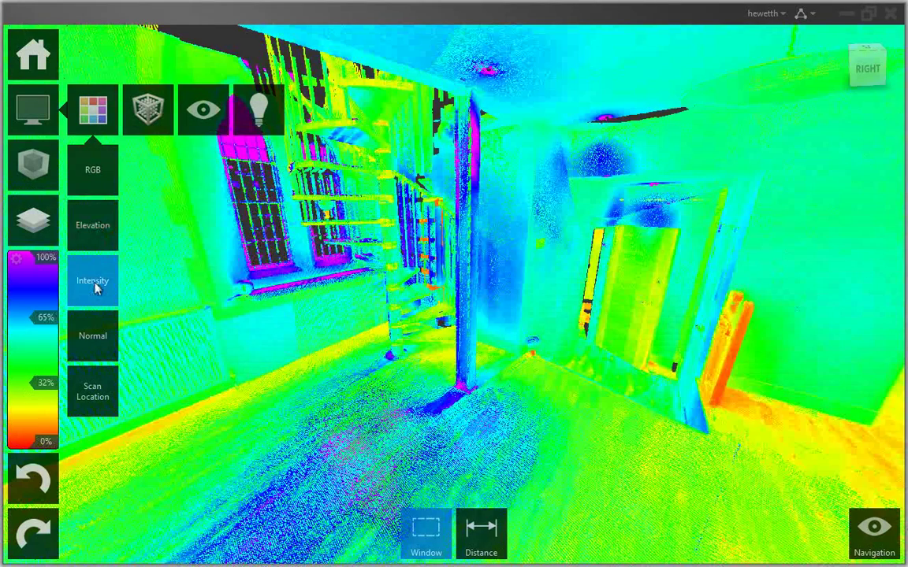
{"action": "left_click", "coordinate": [93, 338]}
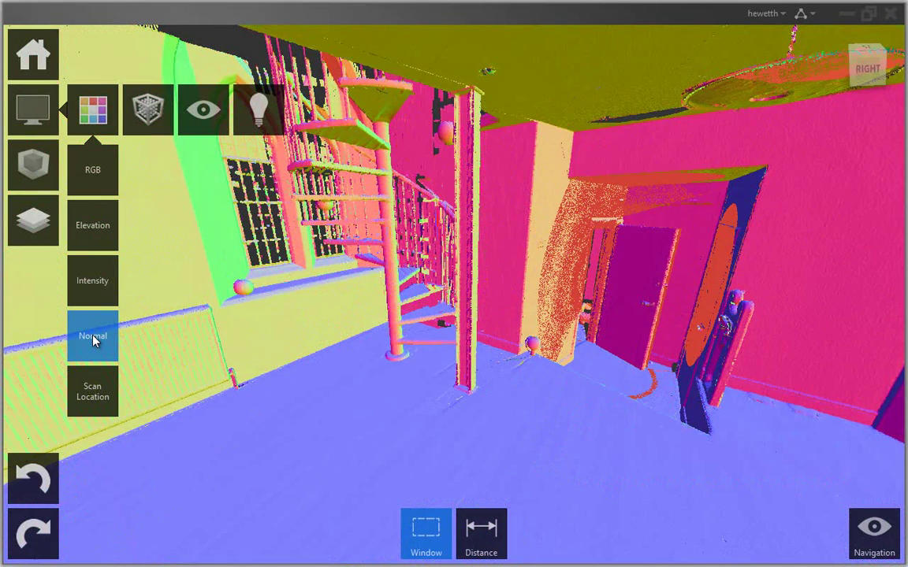
{"action": "left_click", "coordinate": [94, 393]}
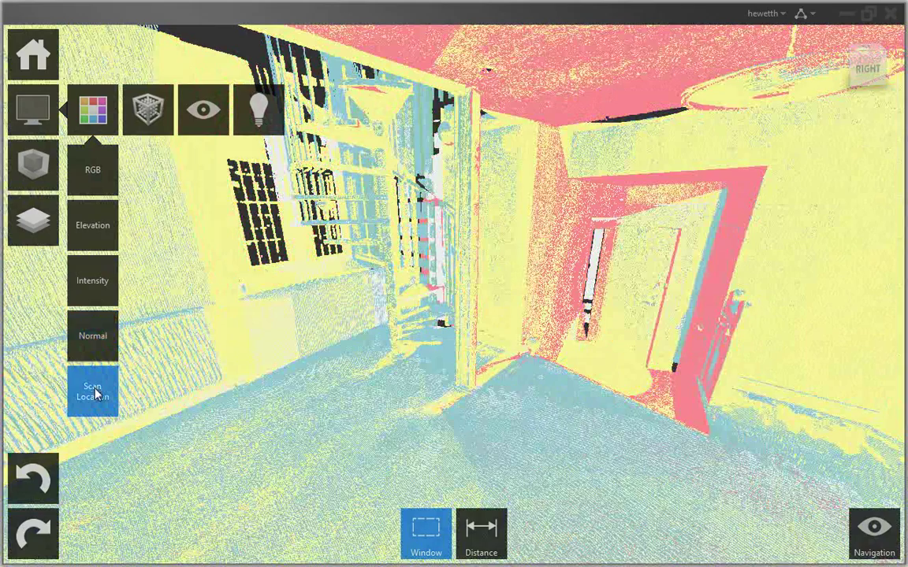
{"action": "left_click", "coordinate": [88, 178]}
{"action": "left_click", "coordinate": [28, 167]}
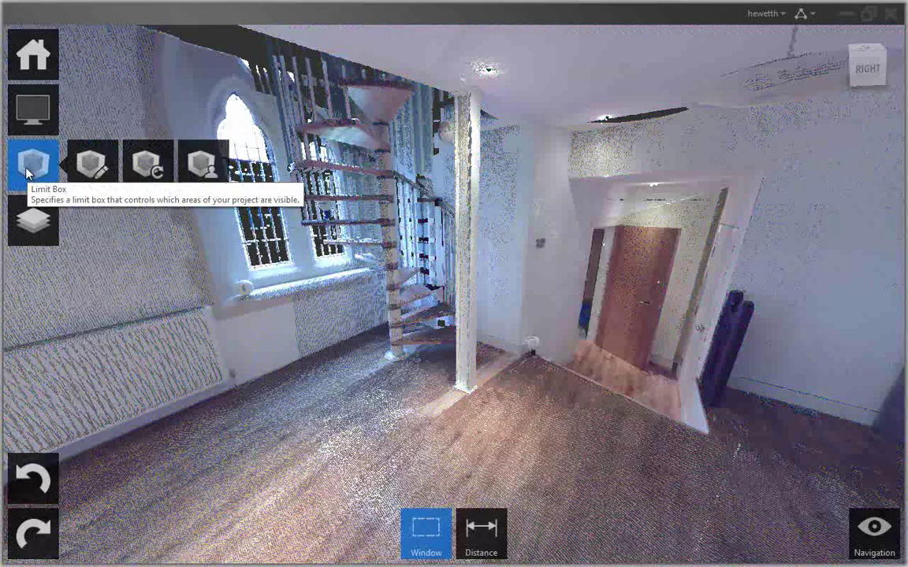
Step: Expand Scan Locations in the Project Navigator and hide, then re-show, the St_Marks scans
{"action": "left_click", "coordinate": [28, 223]}
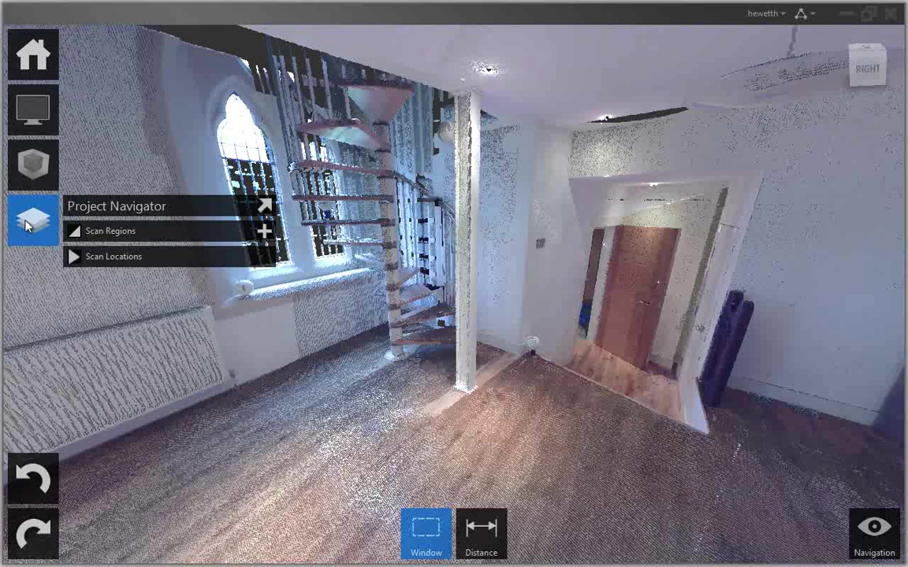
{"action": "left_click", "coordinate": [73, 257]}
{"action": "mouse_move", "coordinate": [203, 284]}
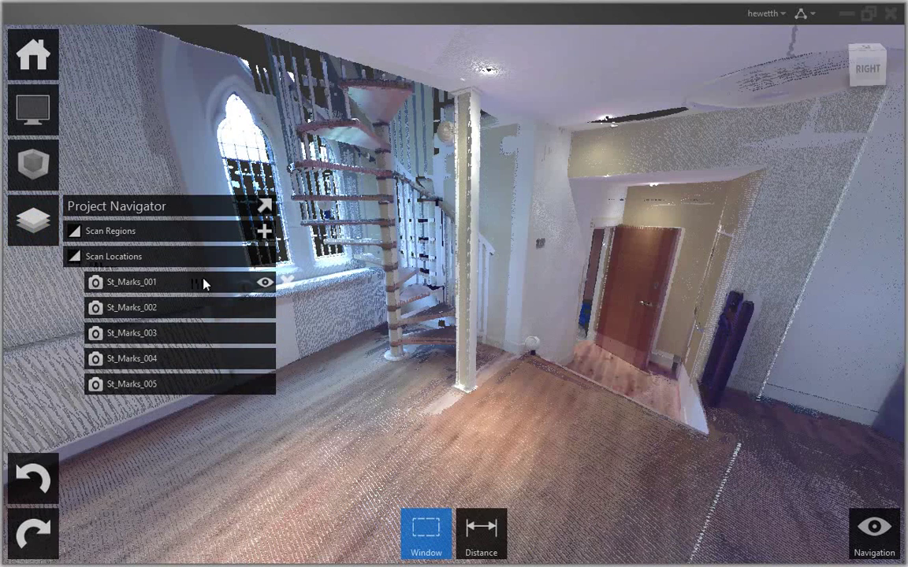
{"action": "left_click", "coordinate": [264, 285]}
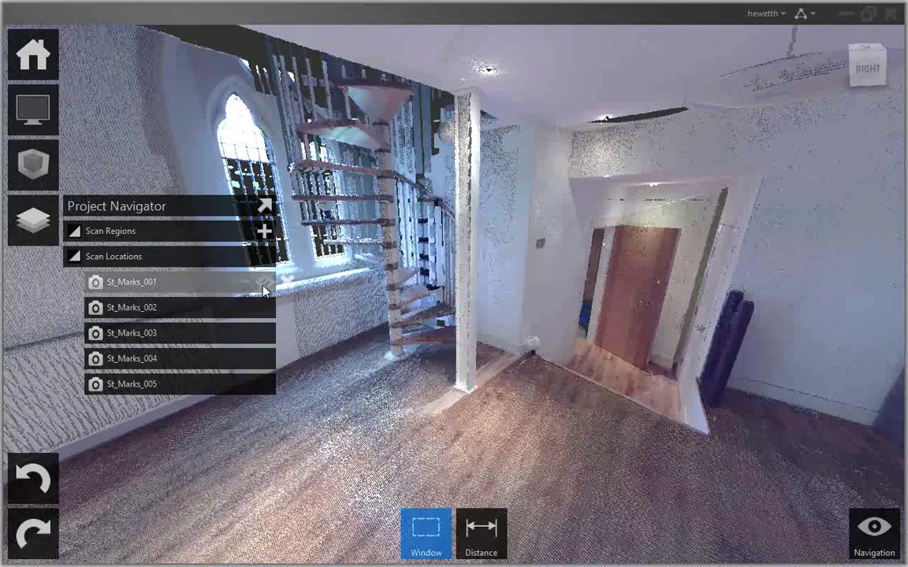
{"action": "left_click", "coordinate": [265, 309]}
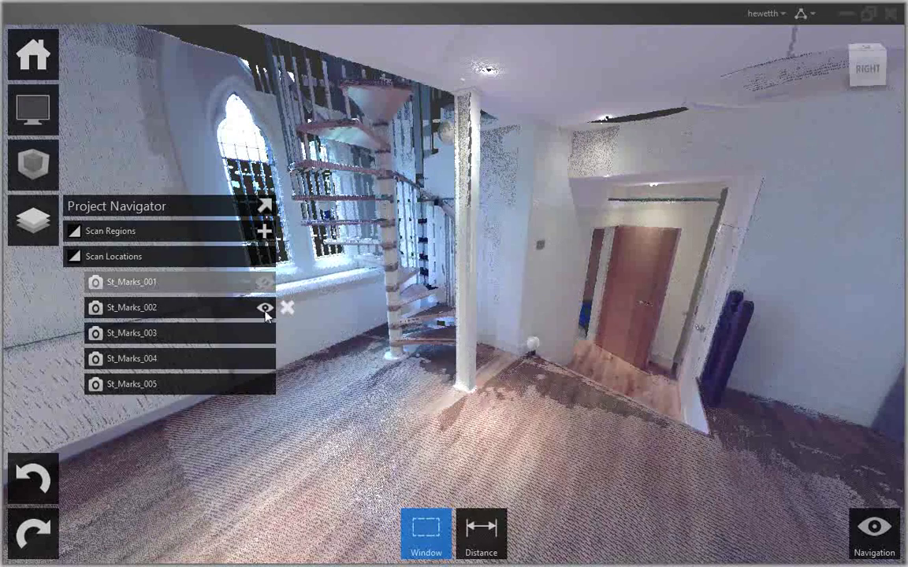
{"action": "mouse_move", "coordinate": [266, 338]}
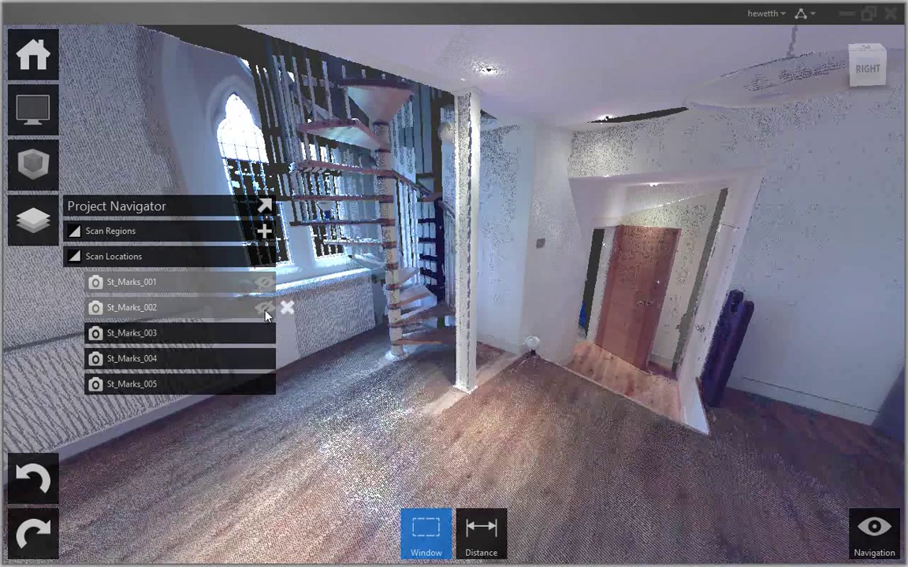
{"action": "left_click", "coordinate": [264, 306]}
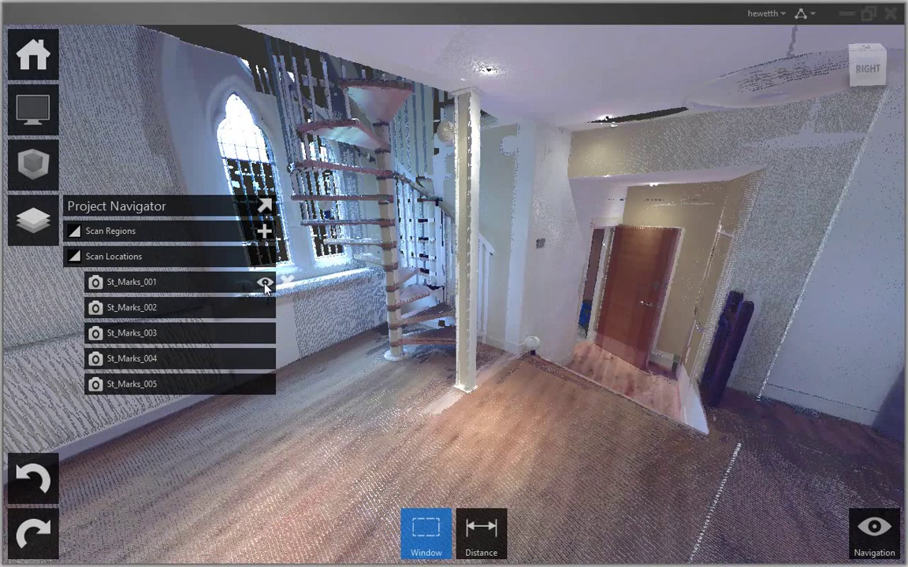
Step: Float the navigator panel, move it off the staircase, and dock it again
{"action": "left_click", "coordinate": [265, 206]}
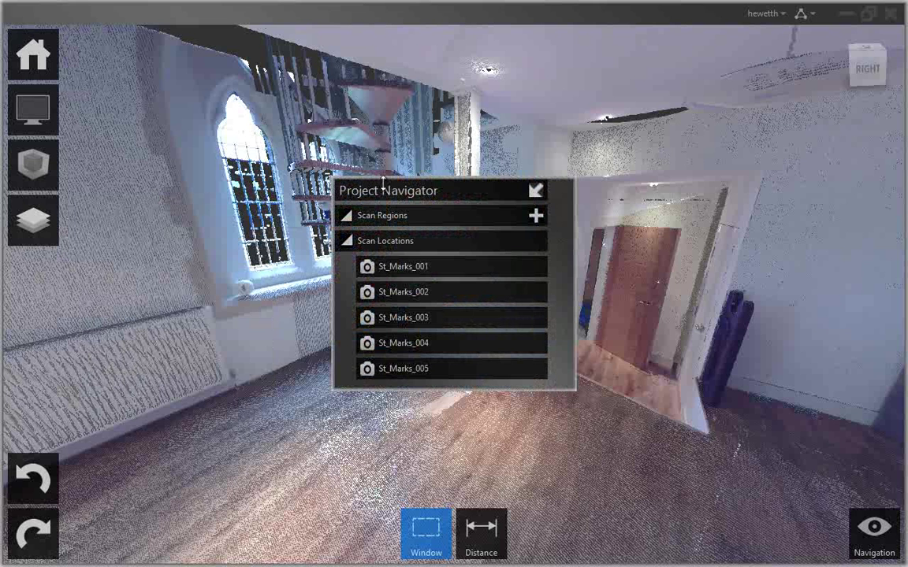
{"action": "left_click_drag", "start_coordinate": [363, 190], "coordinate": [115, 291]}
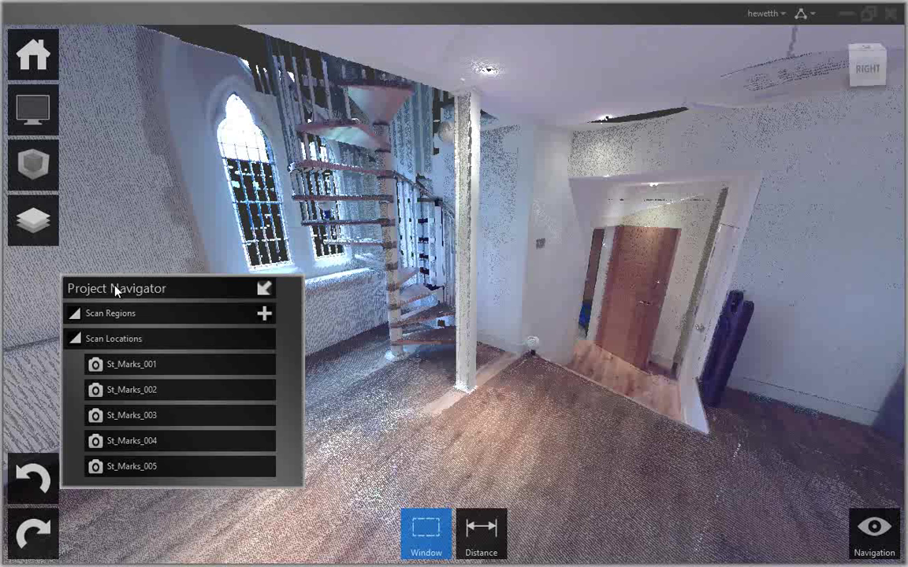
{"action": "left_click", "coordinate": [264, 289]}
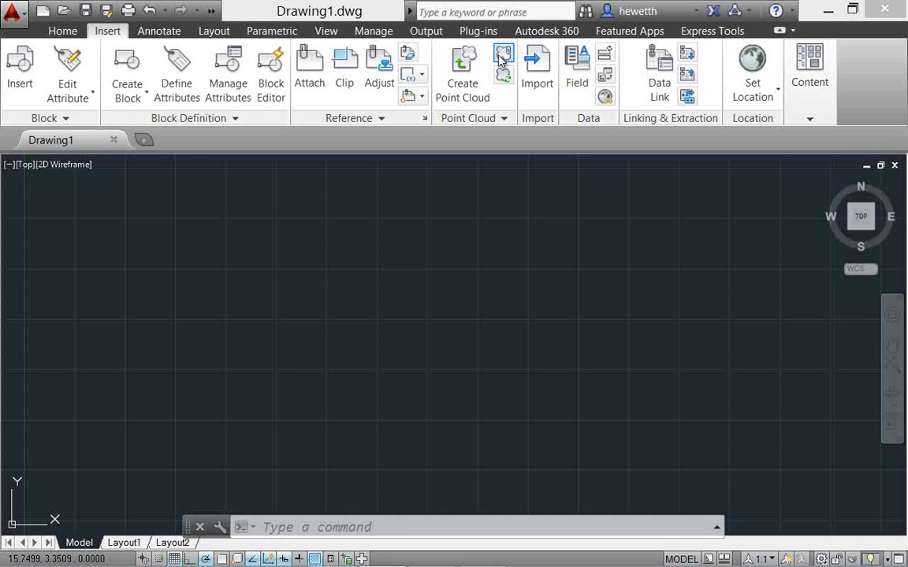
Step: Attach Point Cloud: keep the *.rcp type and pick St_Marks.rcp from Desktop > AutoCAD 2014 SF Preview > Reality Capture
{"action": "left_click", "coordinate": [502, 57]}
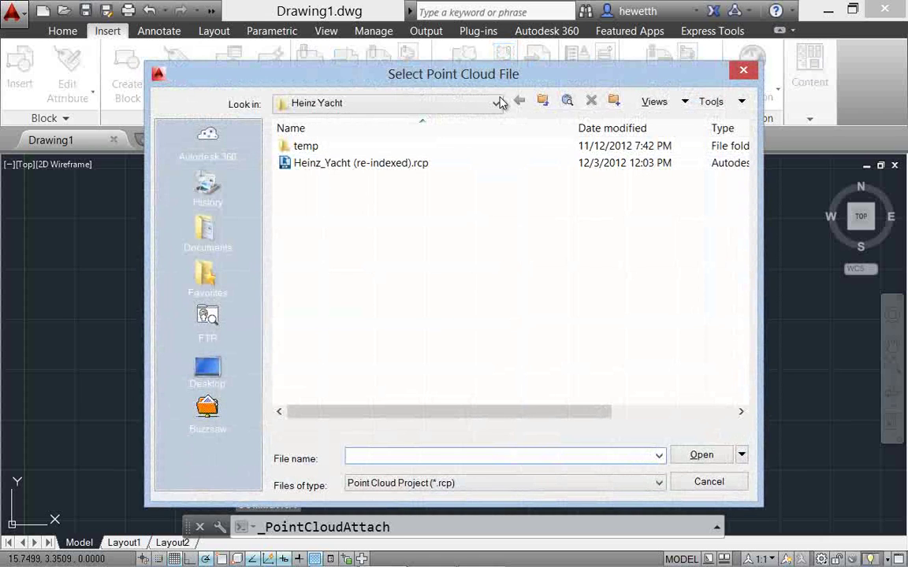
{"action": "left_click", "coordinate": [533, 486]}
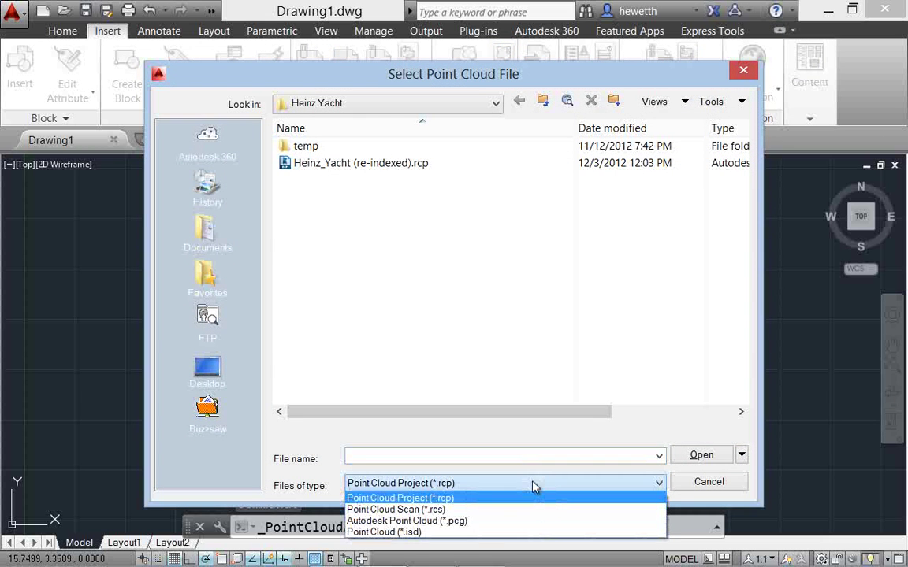
{"action": "left_click", "coordinate": [458, 500]}
{"action": "left_click", "coordinate": [223, 368]}
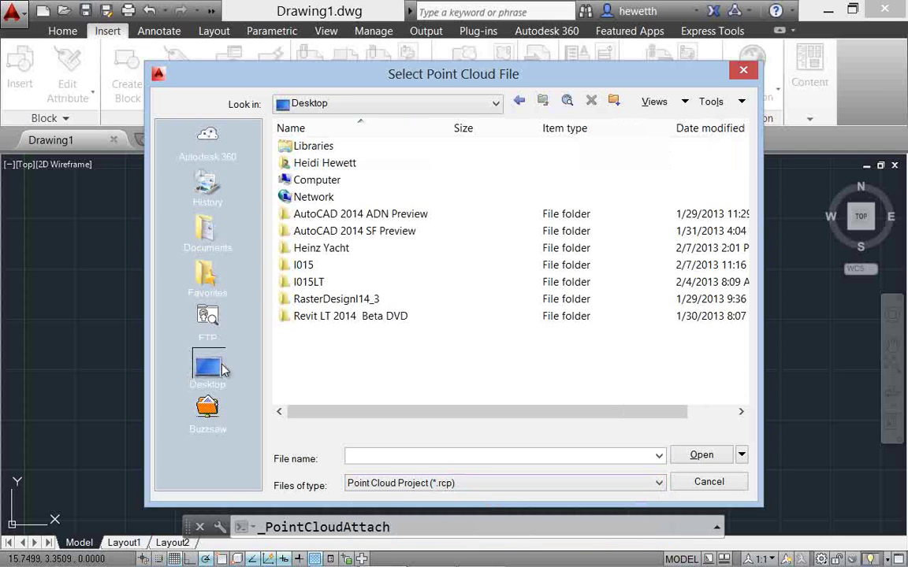
{"action": "double_click", "coordinate": [385, 231]}
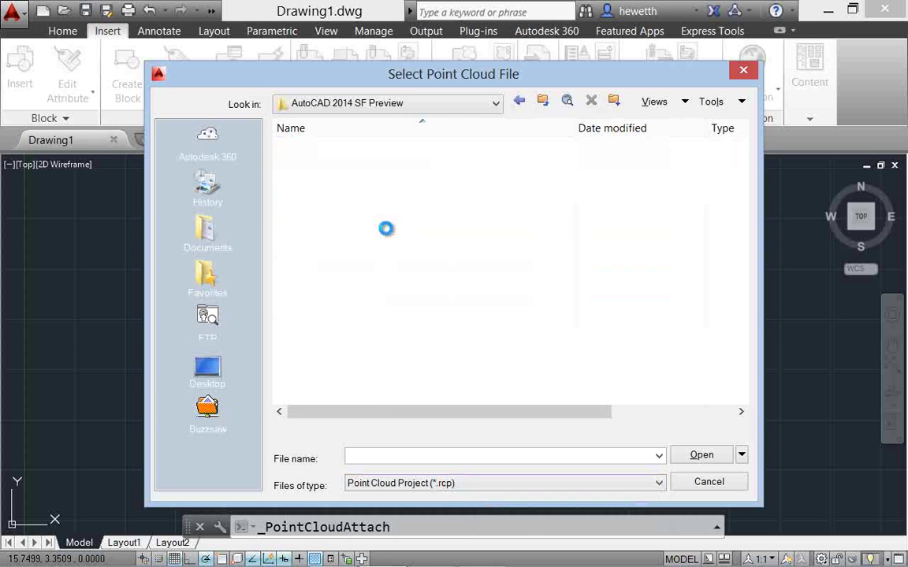
{"action": "double_click", "coordinate": [360, 219]}
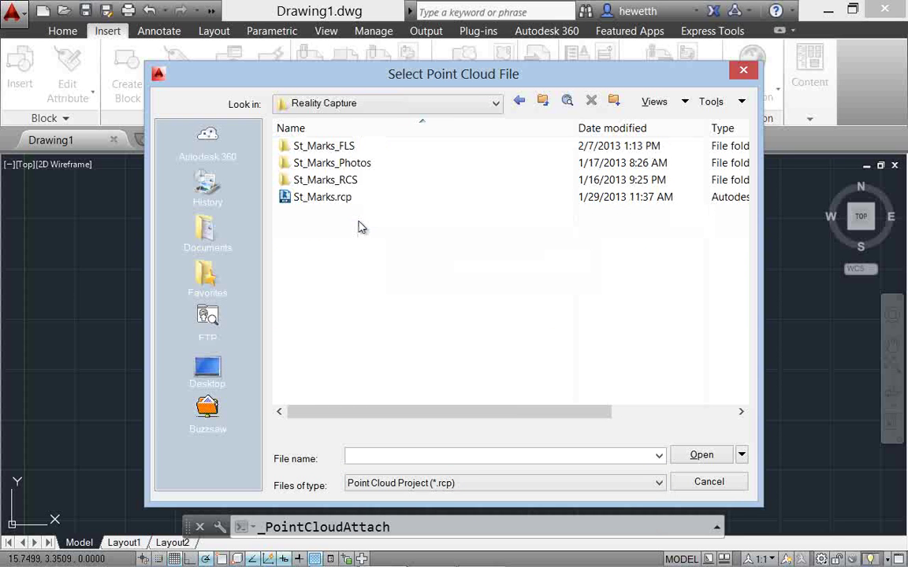
{"action": "double_click", "coordinate": [347, 202]}
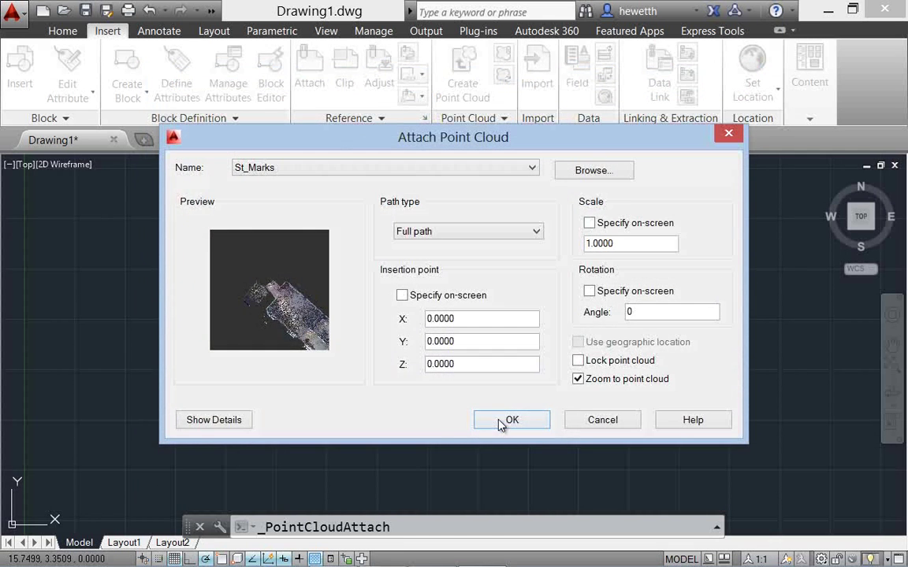
Step: Confirm the attachment and orbit the St_Marks point cloud into a 3D view
{"action": "left_click", "coordinate": [511, 420]}
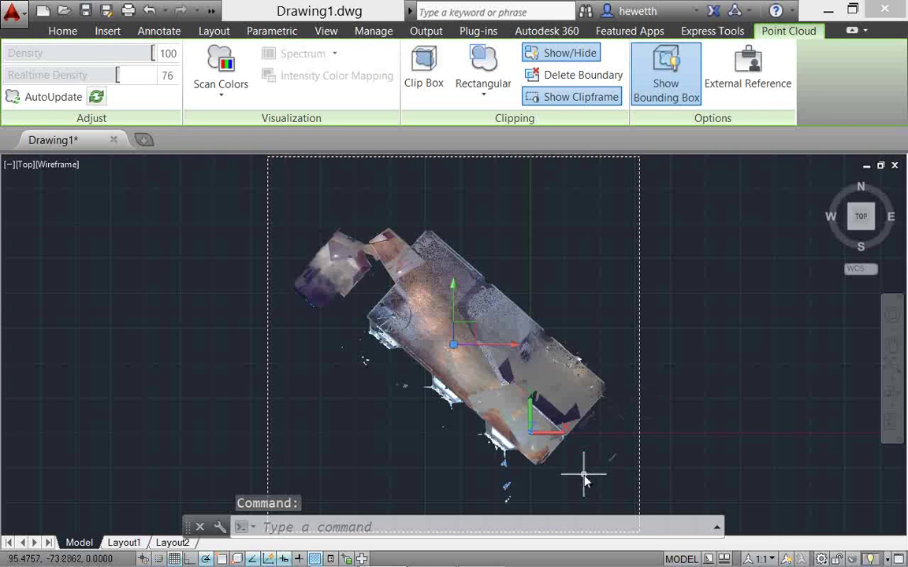
{"action": "middle_click_drag", "start_coordinate": [585, 478], "coordinate": [561, 399], "text": "shift"}
{"action": "scroll", "coordinate": [551, 394], "scroll_direction": "up", "scroll_amount": 6}
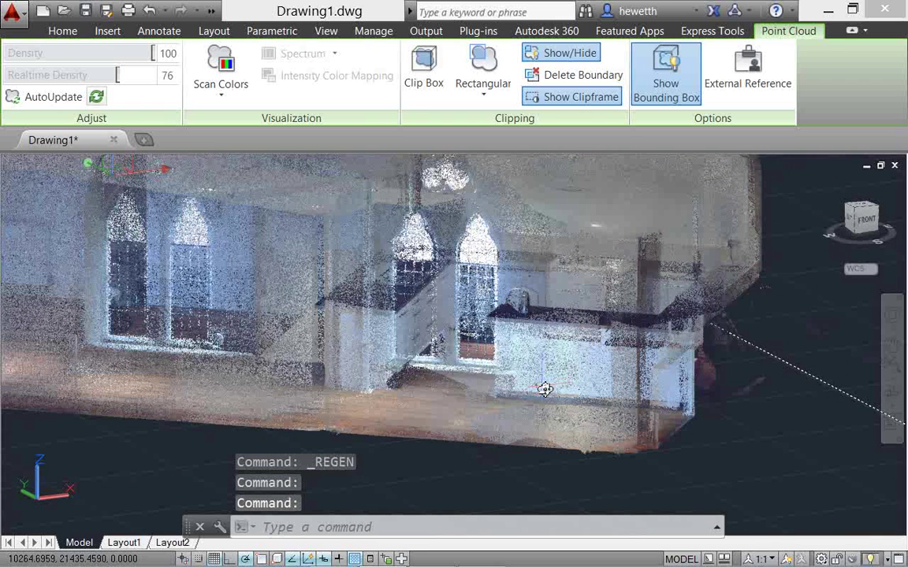
Step: Try the Normal and Intensity colour modes, then return to Scan Colors
{"action": "left_click", "coordinate": [220, 94]}
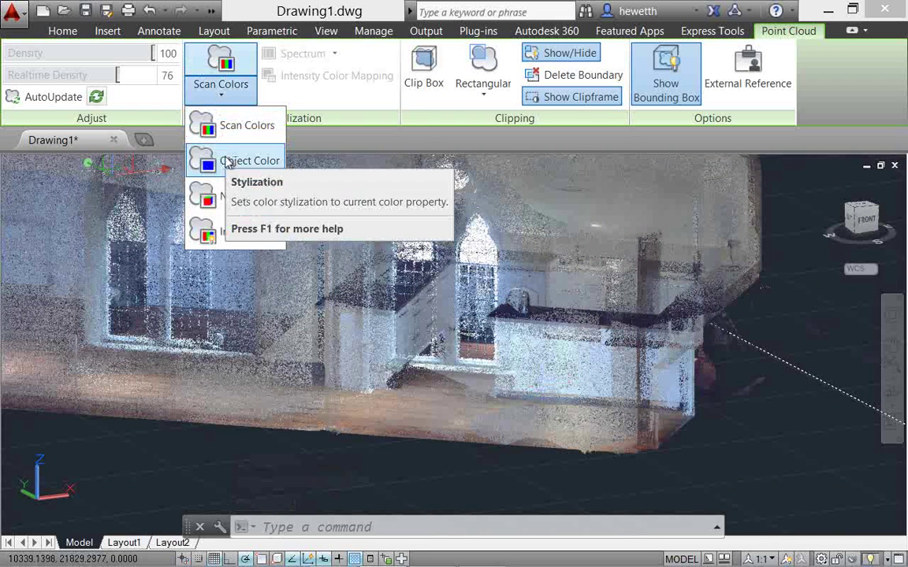
{"action": "left_click", "coordinate": [229, 197]}
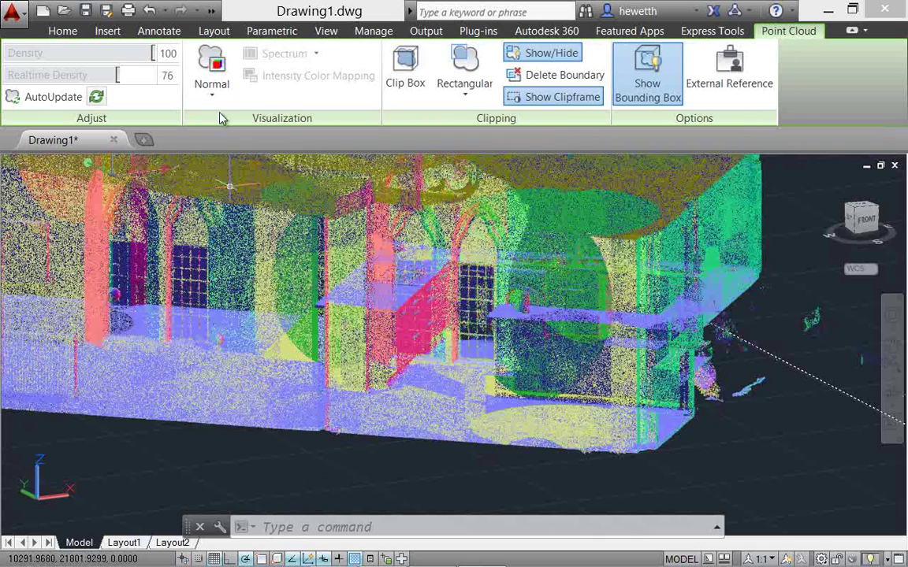
{"action": "left_click", "coordinate": [215, 98]}
{"action": "left_click", "coordinate": [230, 231]}
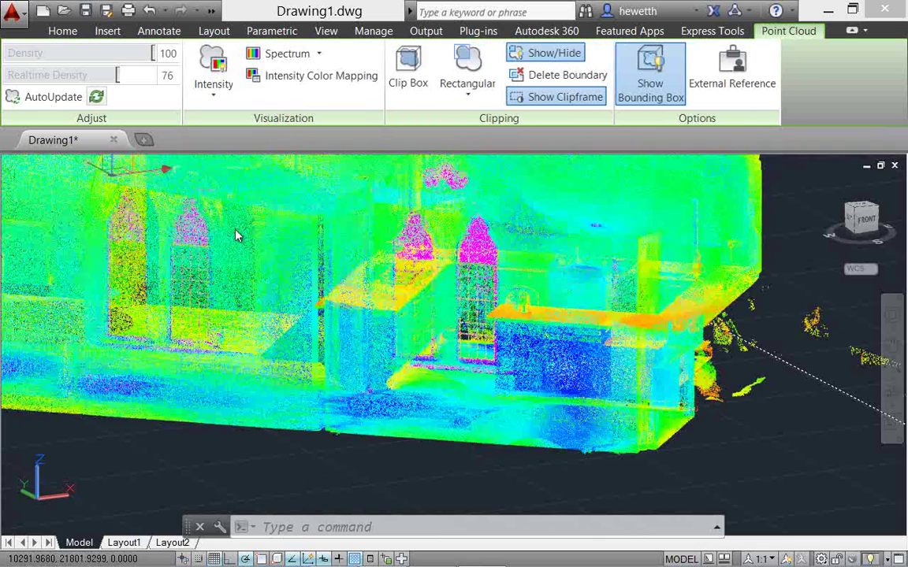
{"action": "left_click", "coordinate": [215, 95]}
{"action": "left_click", "coordinate": [222, 127]}
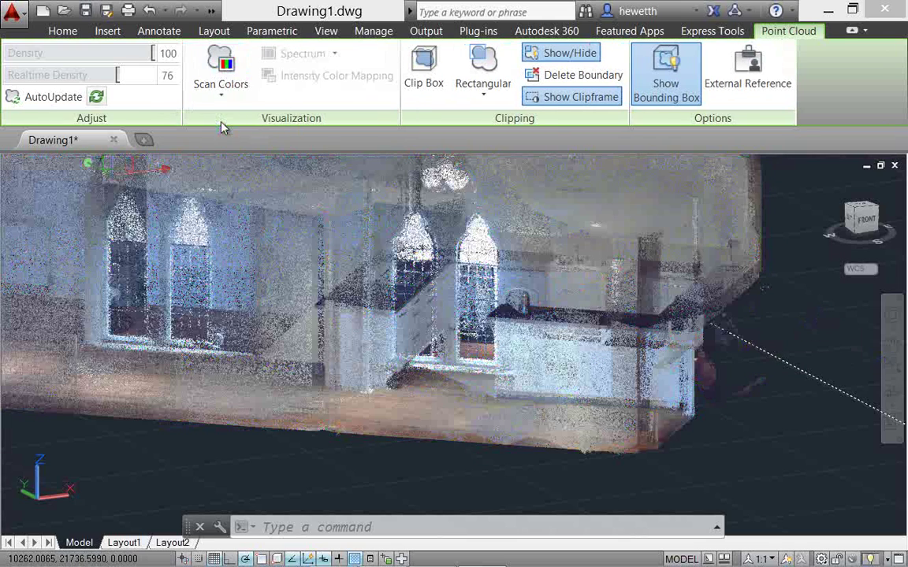
Step: From the TOP view, clip the cloud with a four-point polygonal boundary
{"action": "left_click", "coordinate": [861, 211]}
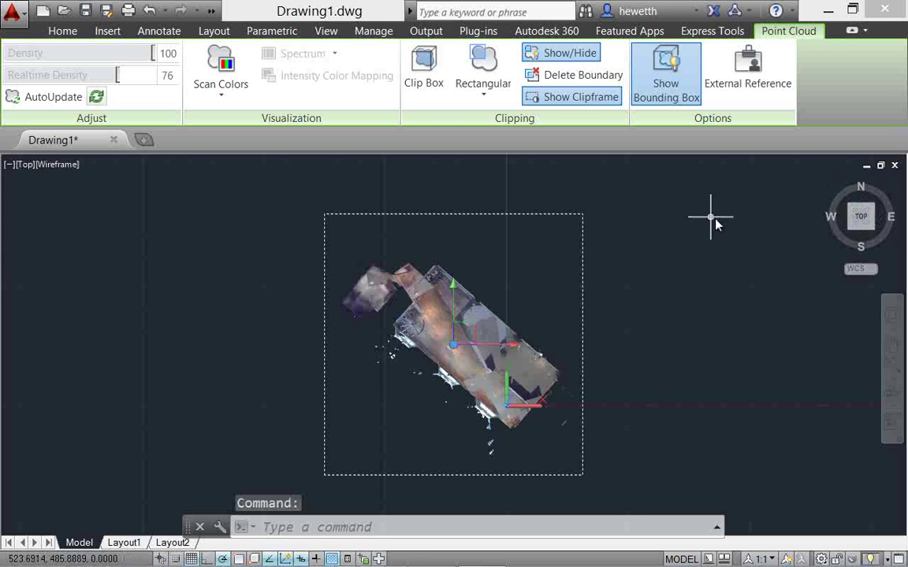
{"action": "left_click", "coordinate": [483, 96]}
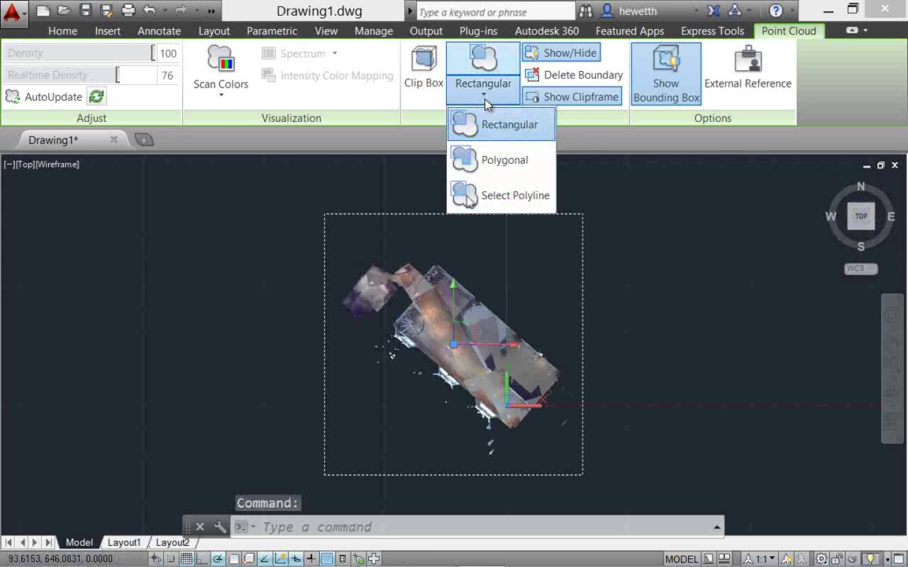
{"action": "left_click", "coordinate": [492, 161]}
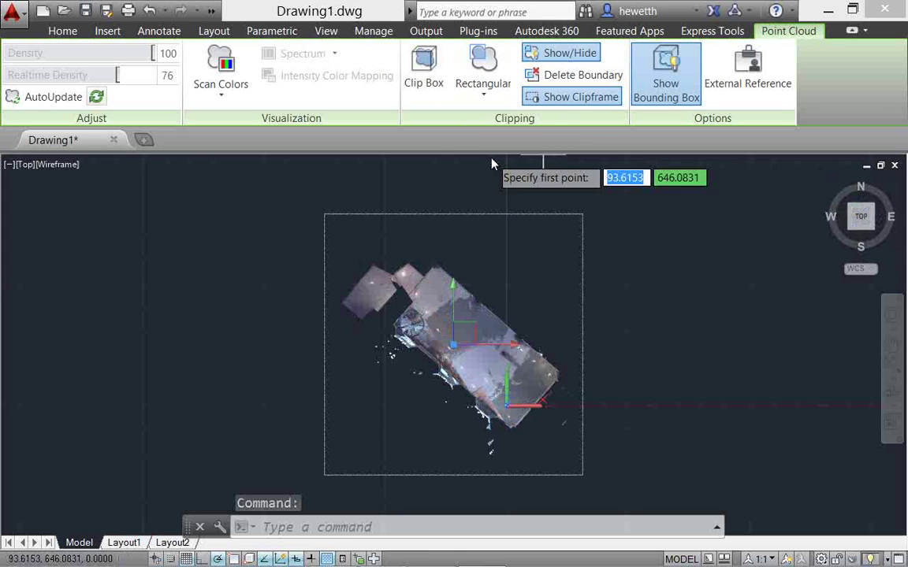
{"action": "left_click", "coordinate": [412, 295]}
{"action": "left_click", "coordinate": [383, 323]}
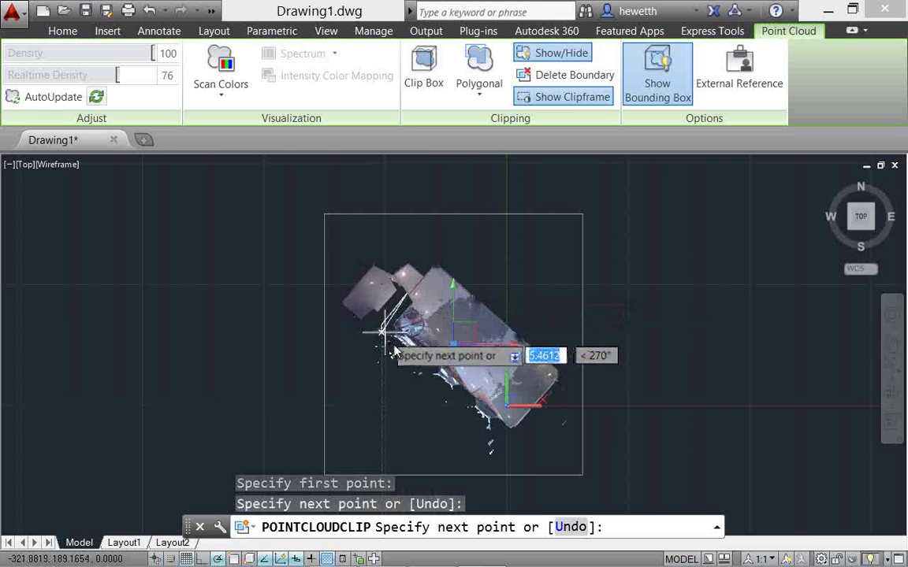
{"action": "left_click", "coordinate": [421, 361]}
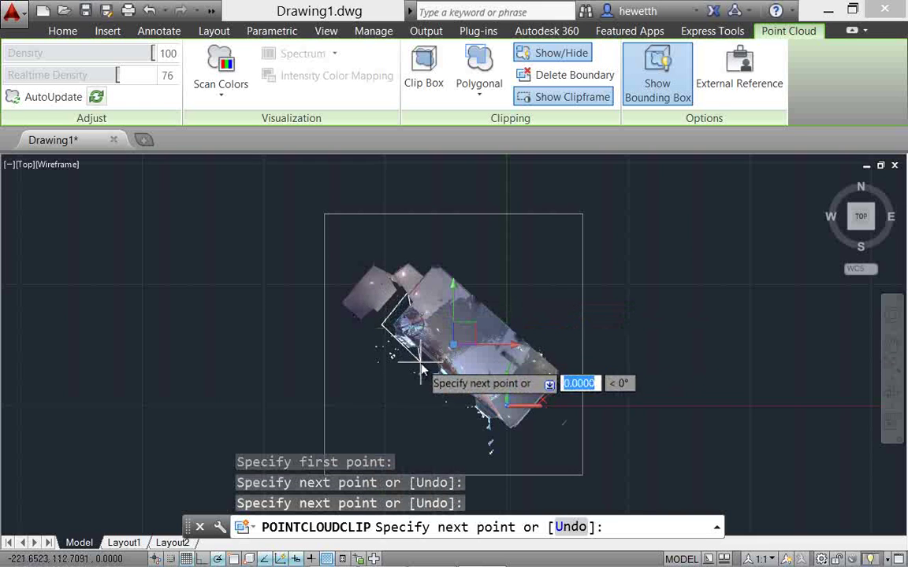
{"action": "left_click", "coordinate": [446, 330]}
{"action": "key", "text": "Return"}
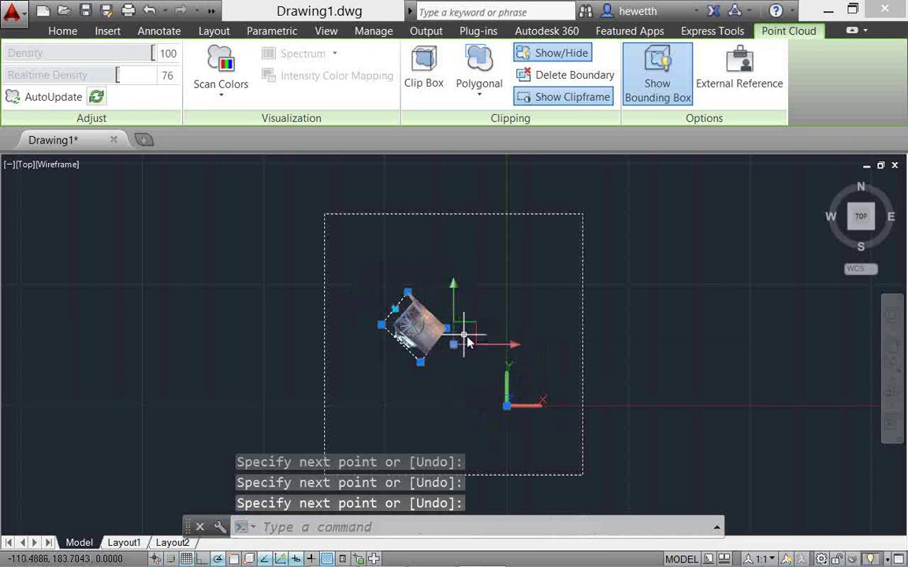
Step: Orbit and zoom to inspect the clipped staircase corner from oblique angles
{"action": "middle_click_drag", "start_coordinate": [485, 359], "coordinate": [409, 252], "text": "shift"}
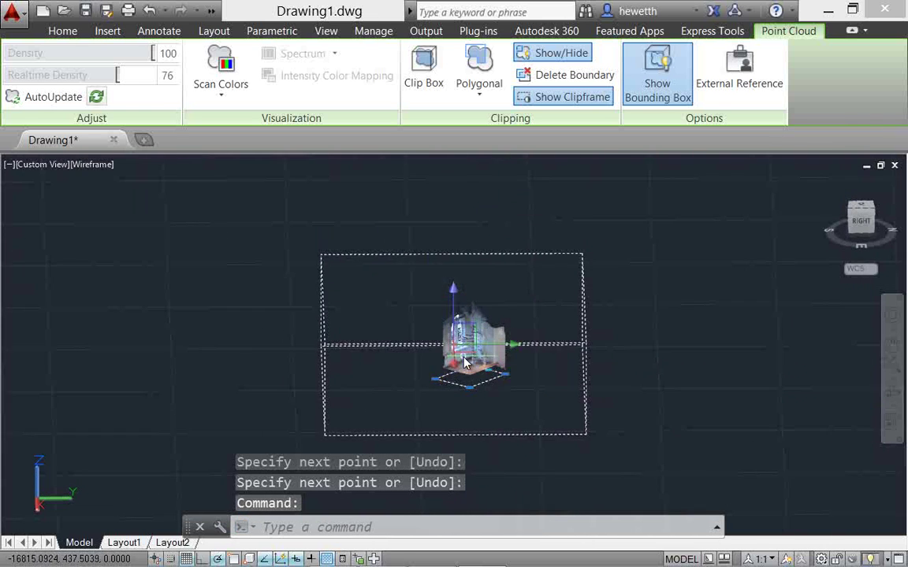
{"action": "scroll", "coordinate": [476, 343], "scroll_direction": "up", "scroll_amount": 3}
{"action": "scroll", "coordinate": [475, 343], "scroll_direction": "up", "scroll_amount": 5}
{"action": "middle_click_drag", "start_coordinate": [443, 303], "coordinate": [536, 350], "text": "shift"}
{"action": "key", "text": "Escape"}
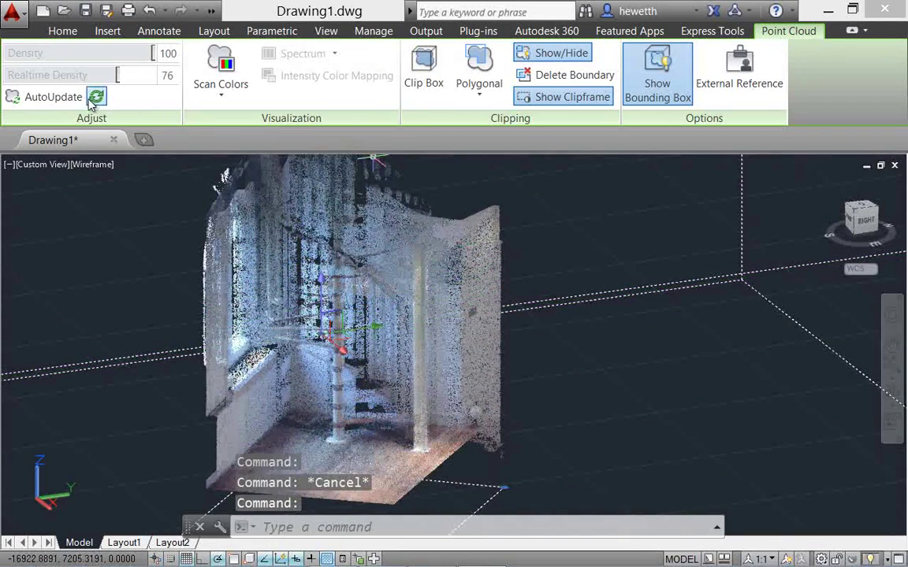